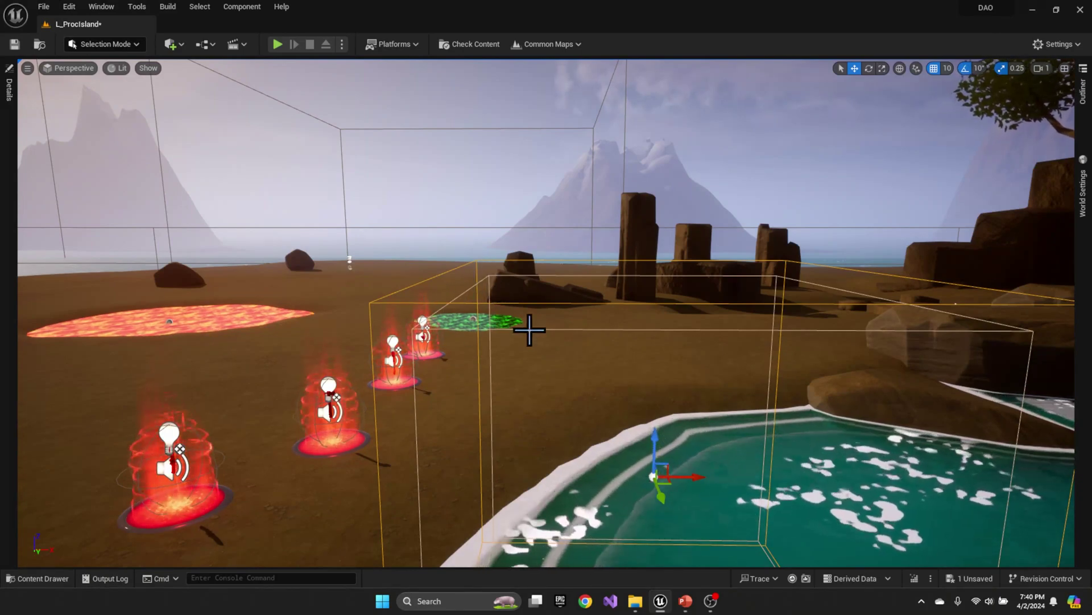
- Inspect the selected test water volume's bounds at the lake edge and try raising it above the water, undoing the move
right_drag(541, 349, 517, 371)
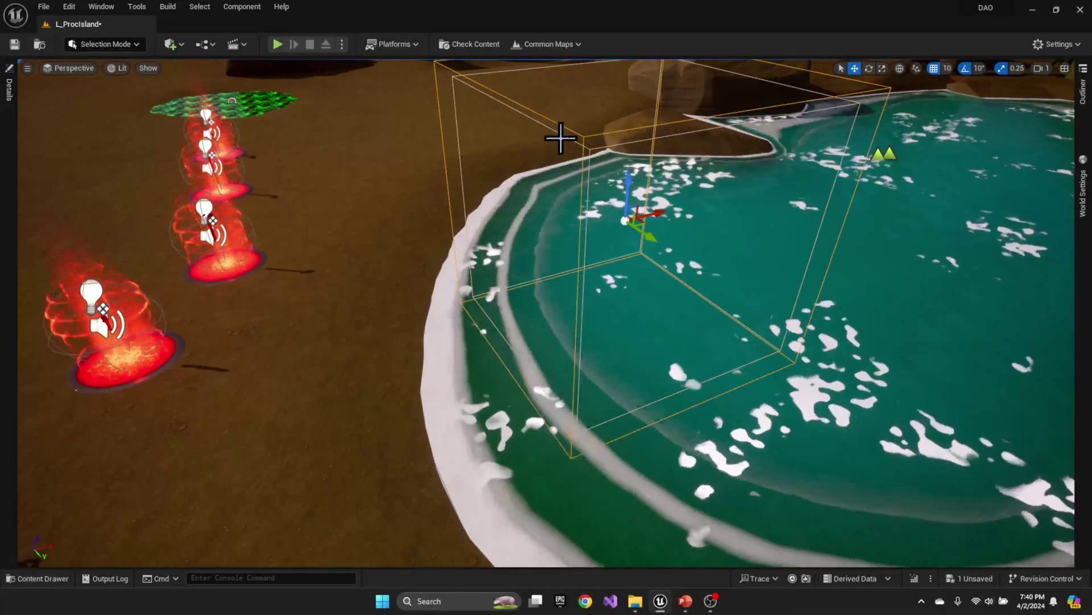
right_drag(537, 171, 537, 170)
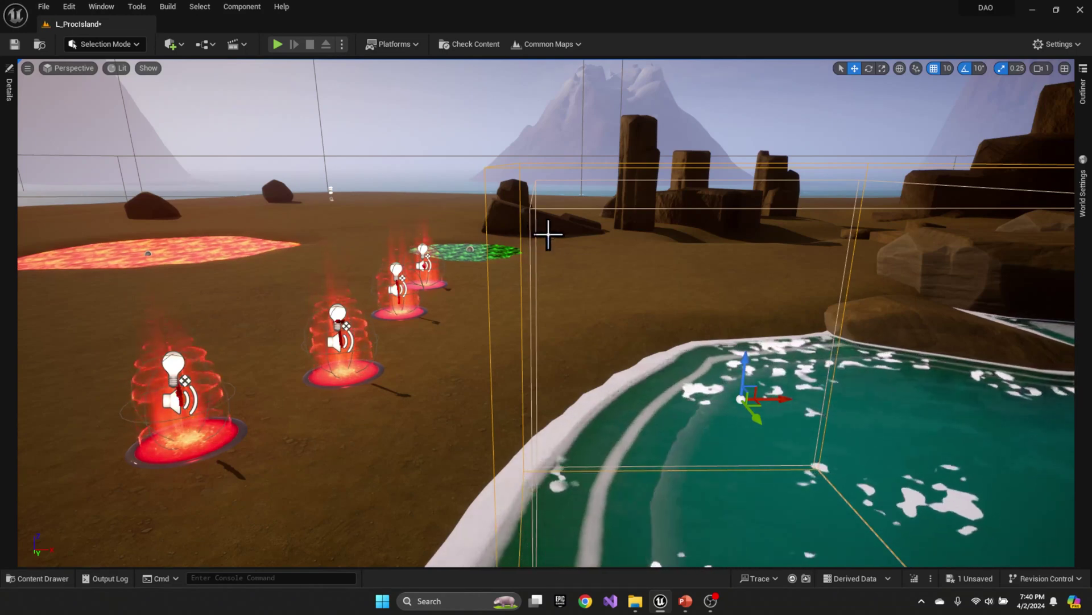
right_drag(609, 395, 632, 431)
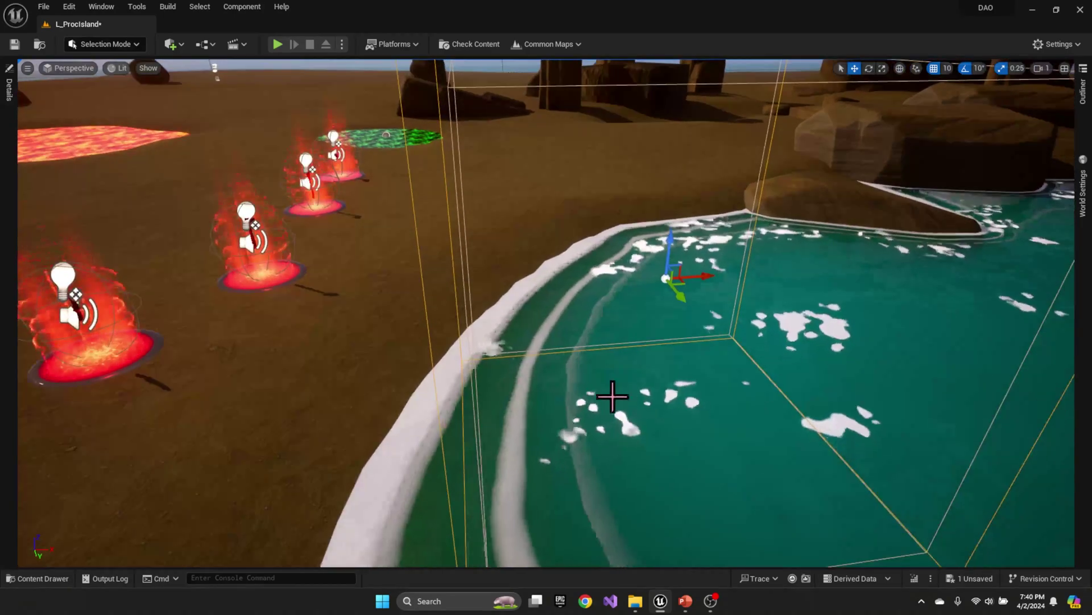
right_drag(545, 388, 571, 381)
drag(544, 242, 545, 77)
right_drag(574, 348, 558, 270)
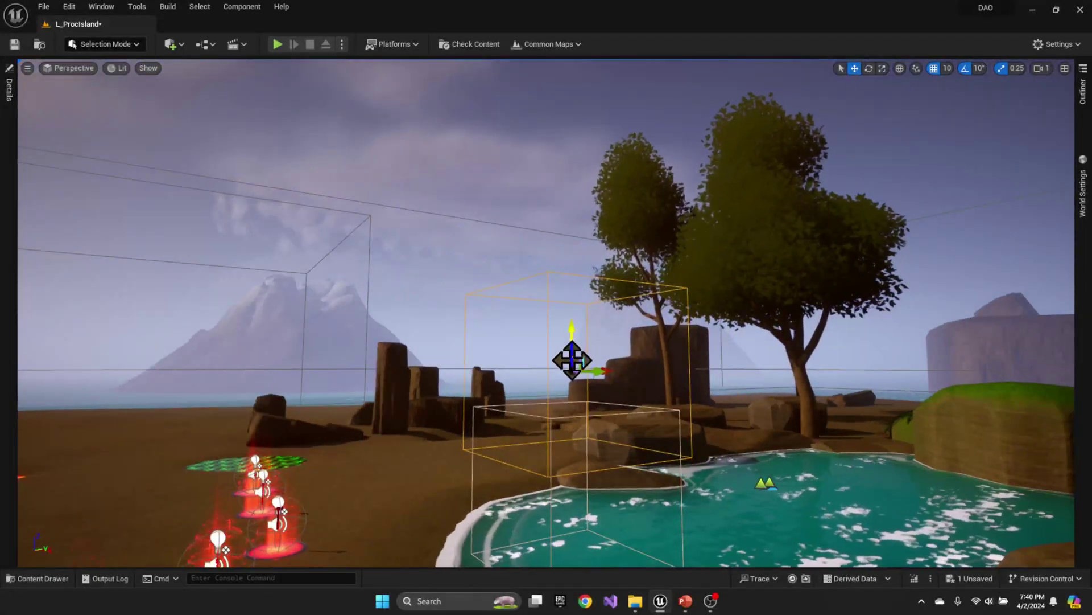
key(ctrl+z)
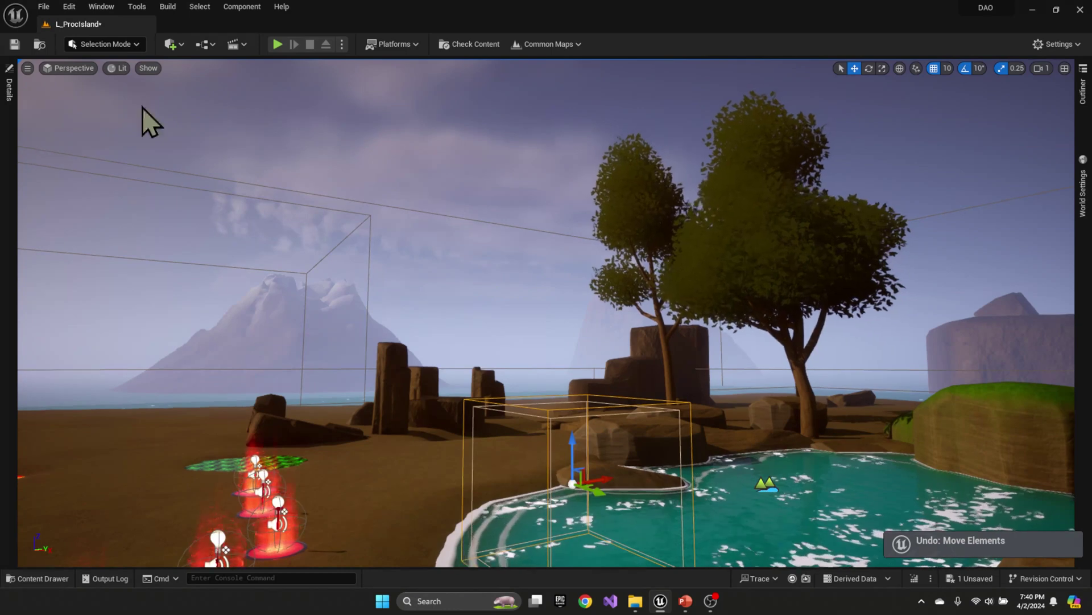
- Select TestWaterVolume and move it straight up, clear of the lake
click(1083, 91)
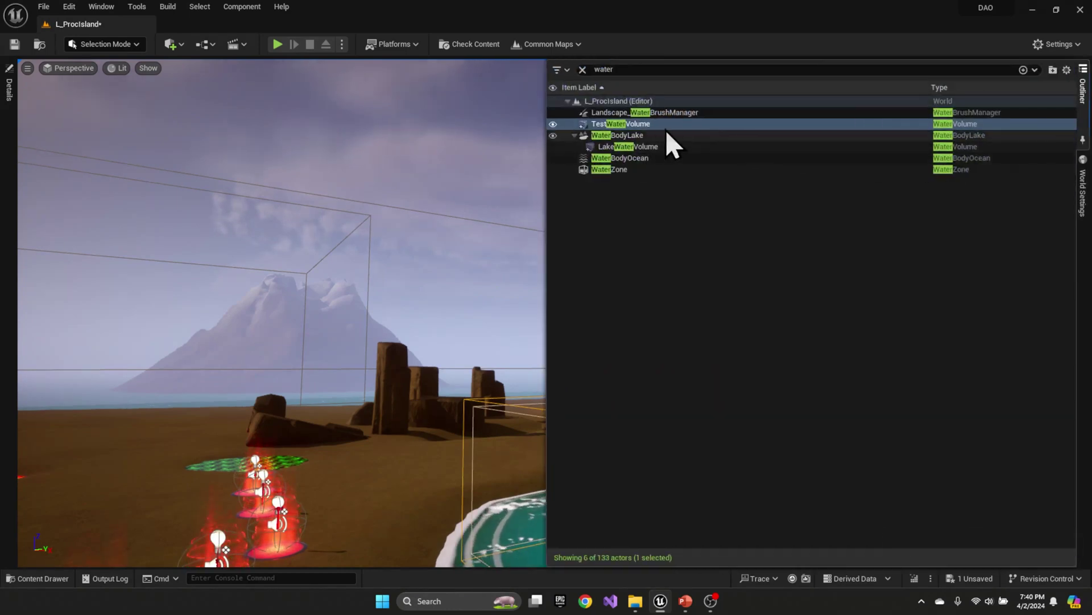
click(636, 126)
click(465, 373)
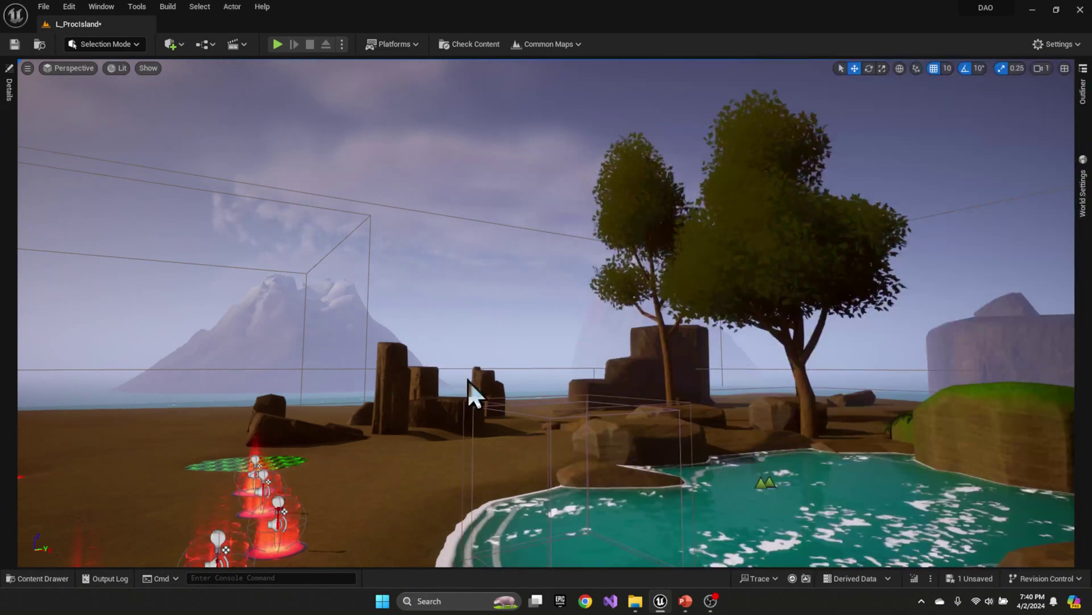
click(585, 496)
drag(585, 496, 561, 110)
right_drag(511, 331, 561, 418)
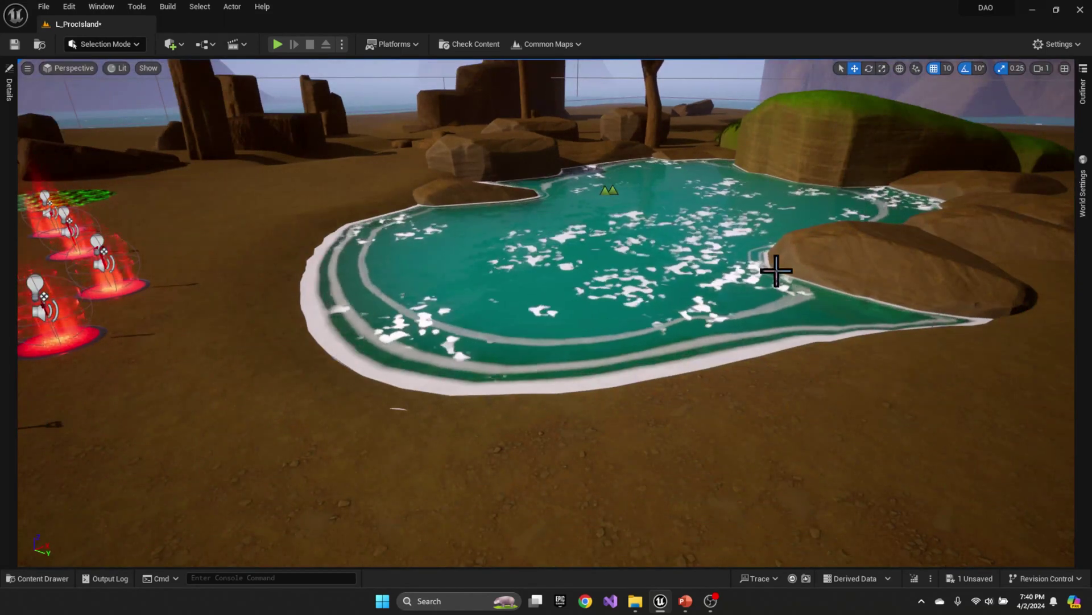
- Select LakeWaterVolume under WaterBodyLake and examine how it covers the lake shore
click(1083, 90)
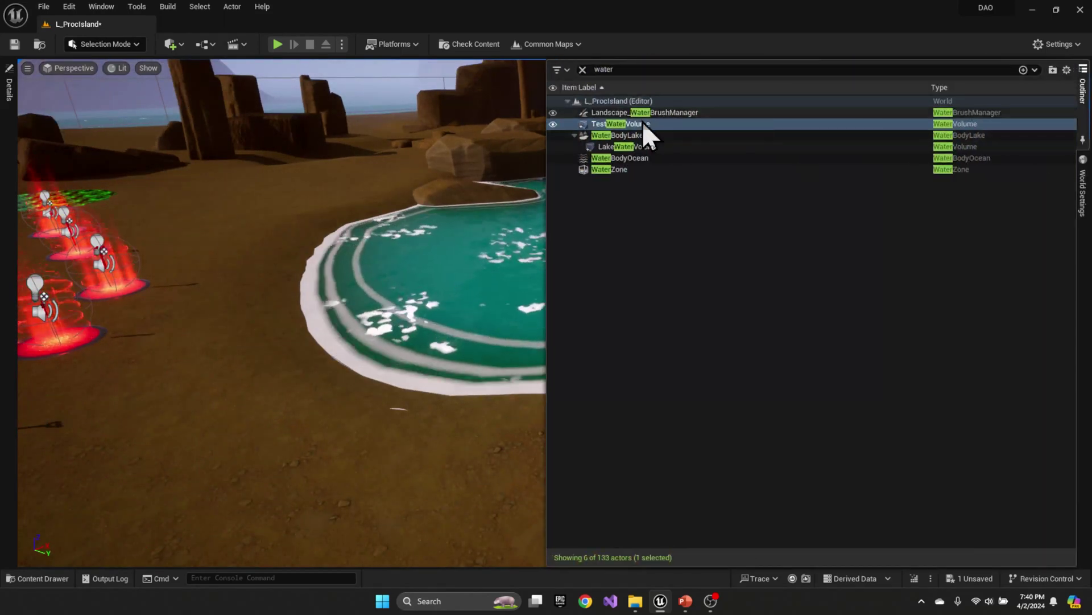
click(633, 147)
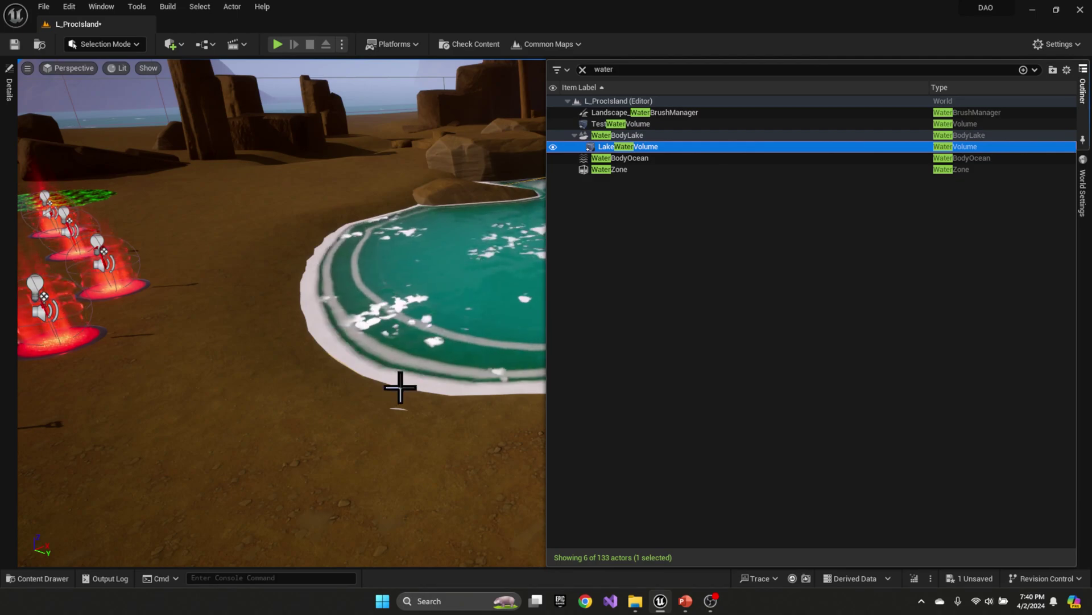
click(398, 420)
right_drag(478, 405, 532, 348)
key(w)
key(s)
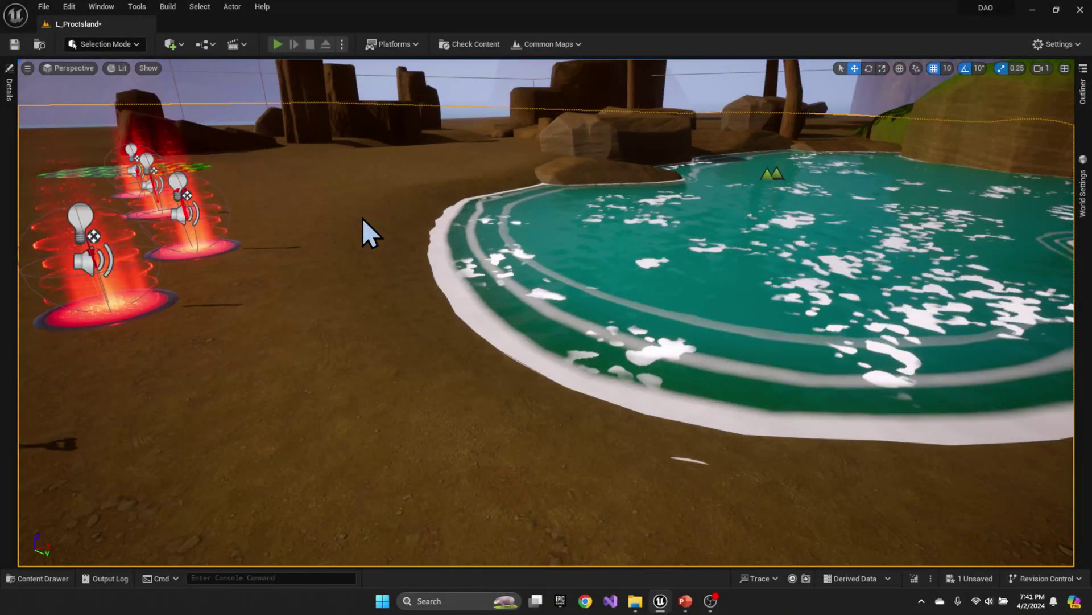
- Start a play session and run the character past the item pads into the lake's shallow edge
key(alt+p)
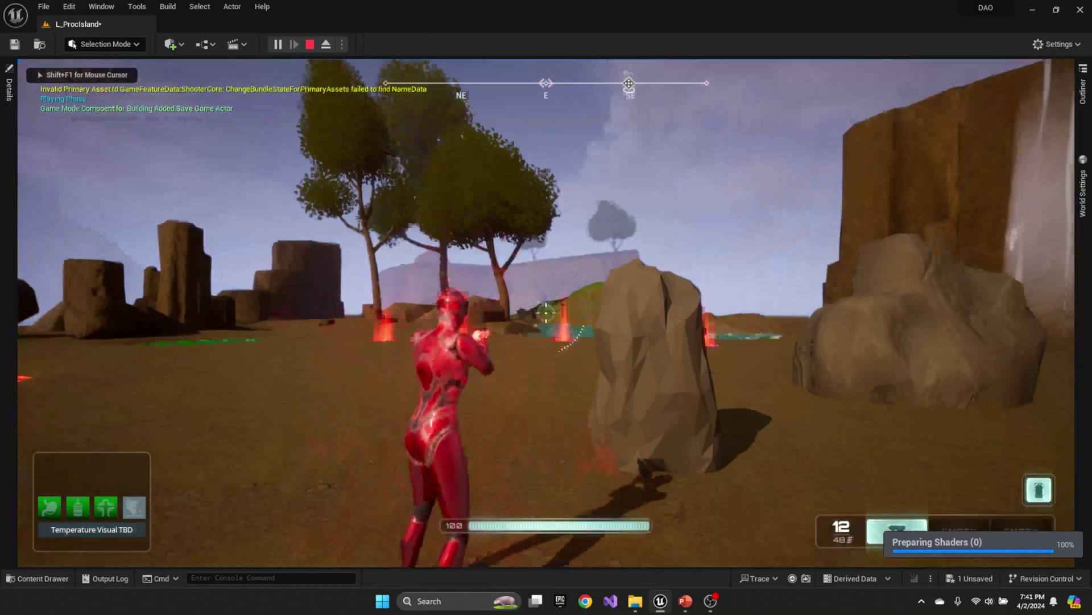
key(w)
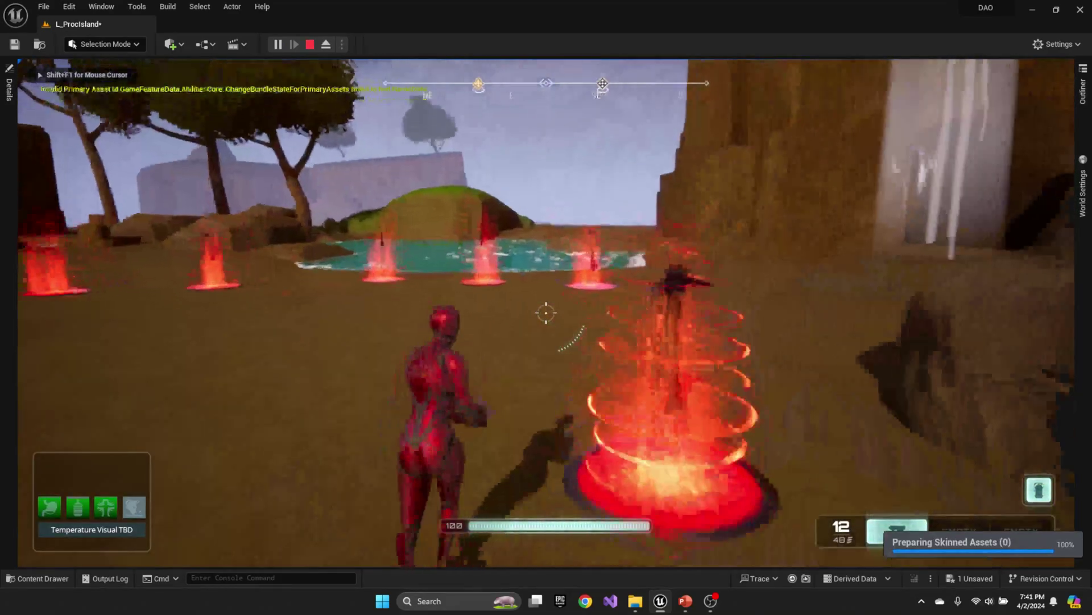
key(w)
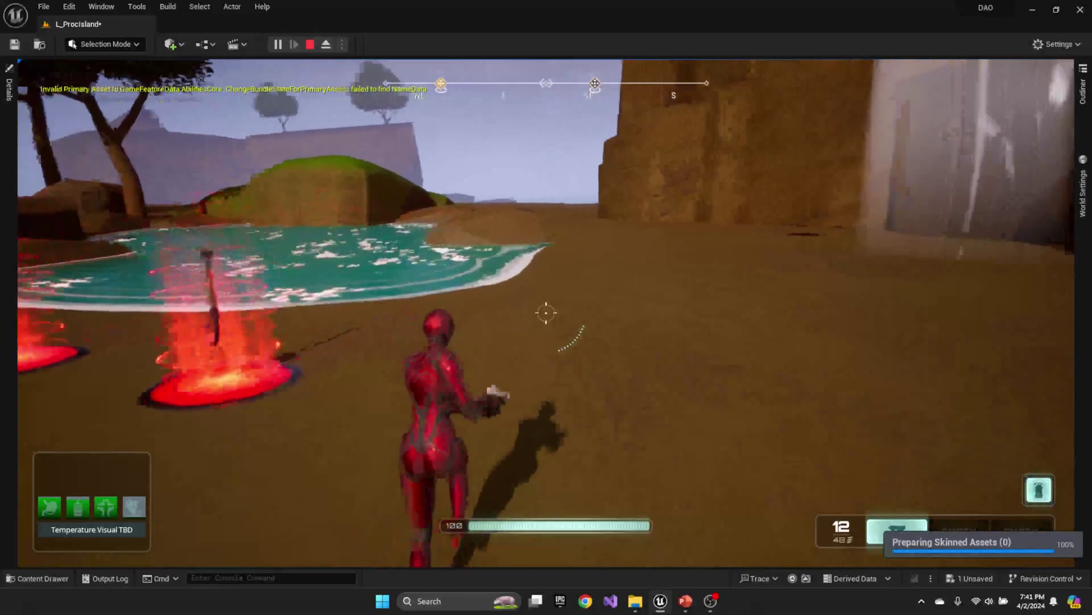
key(w)
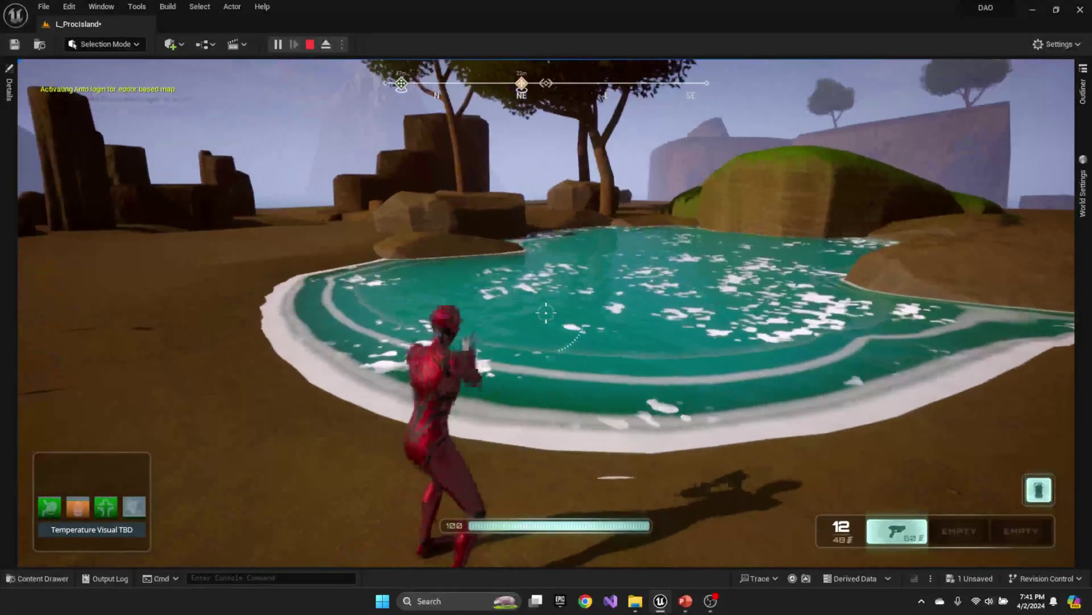
key(w)
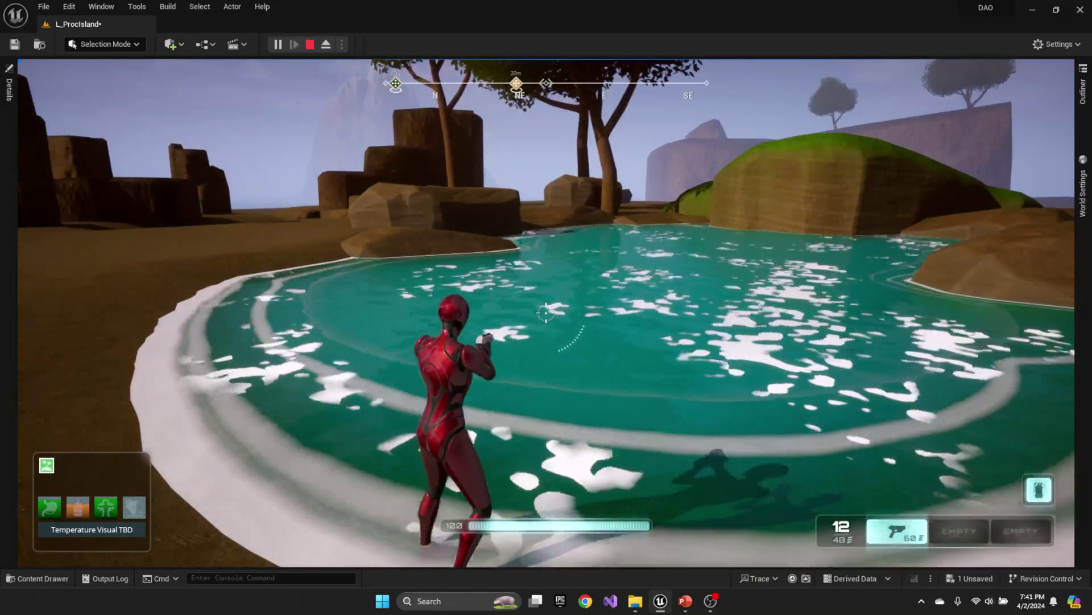
- Step the character back onto the shore and walk into the shallows again to test entering and leaving the water
key(s)
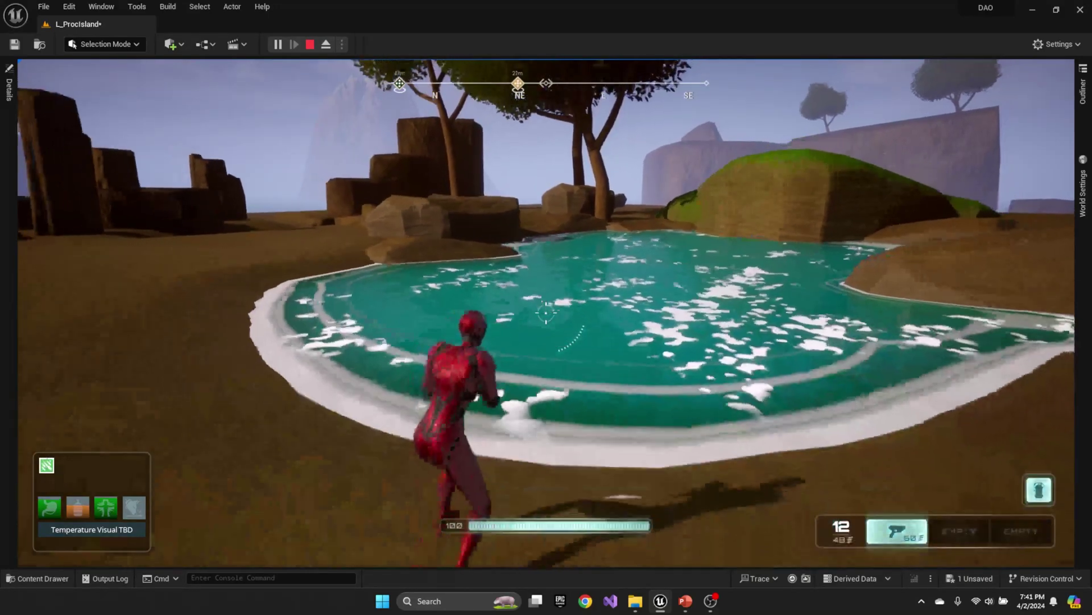
key(w)
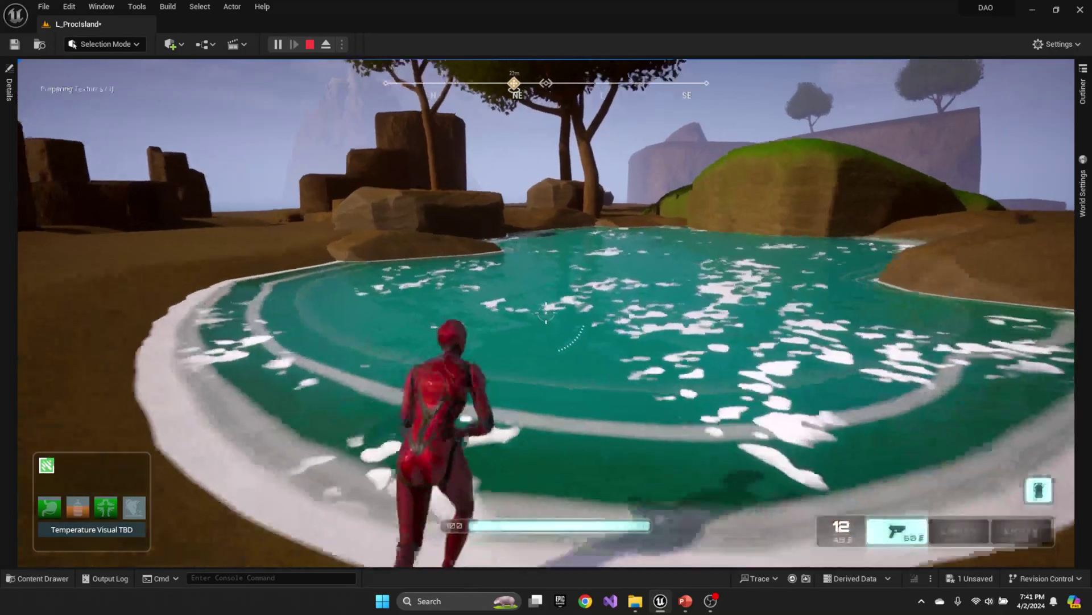
key(w)
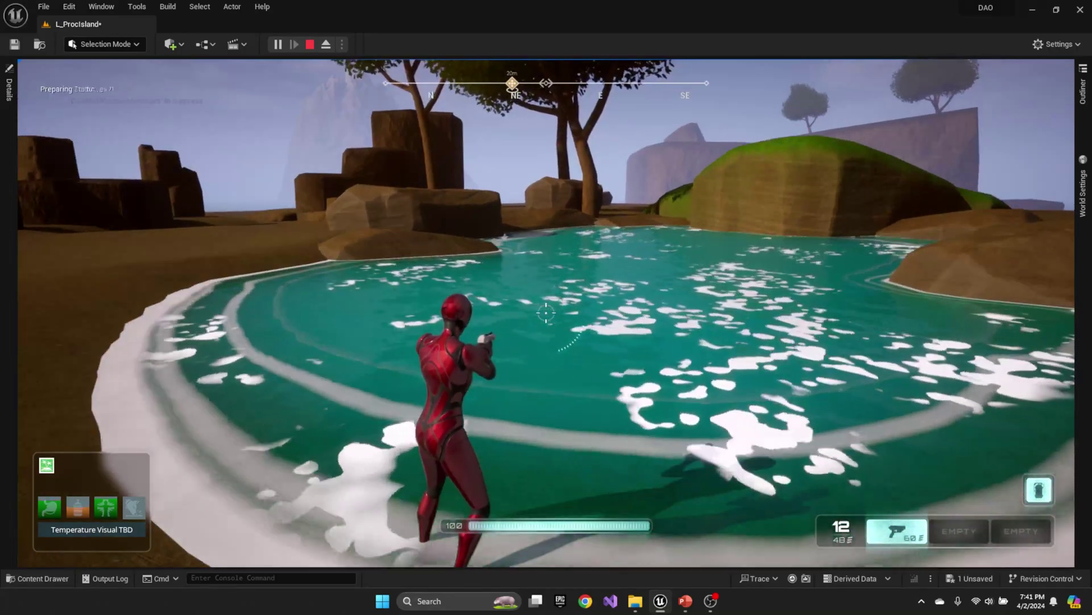
key(w)
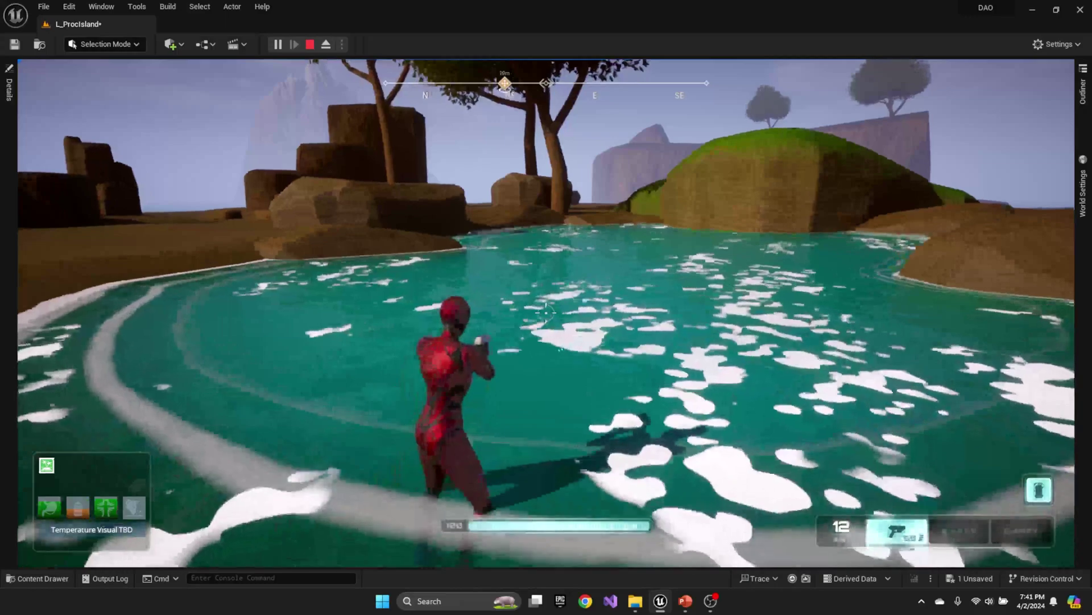
- Take the character into deep water to test swimming, and bring it back out onto the shore
key(w)
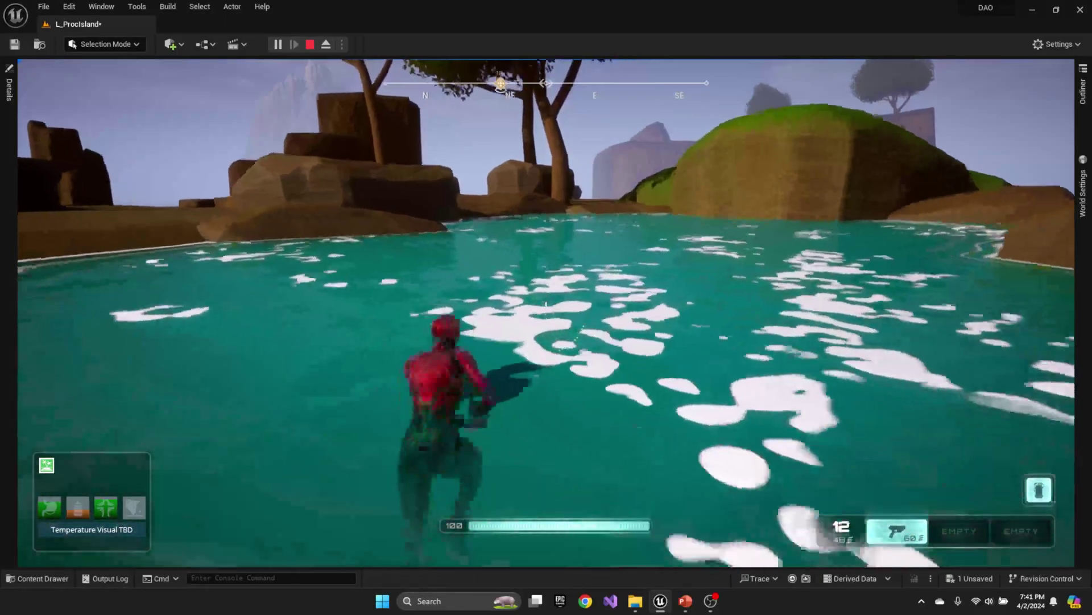
key(w)
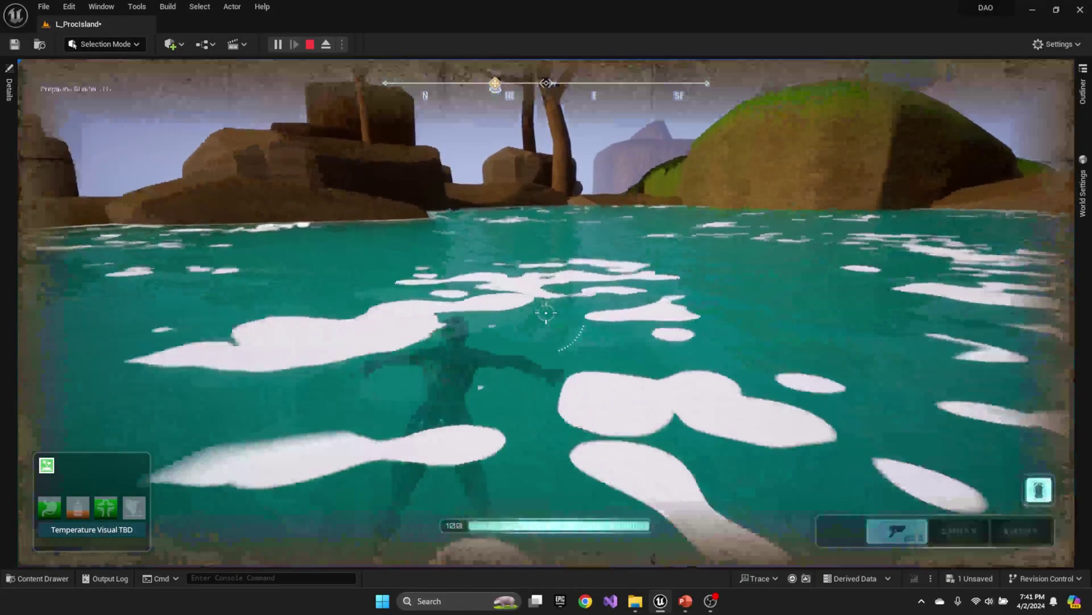
key(w)
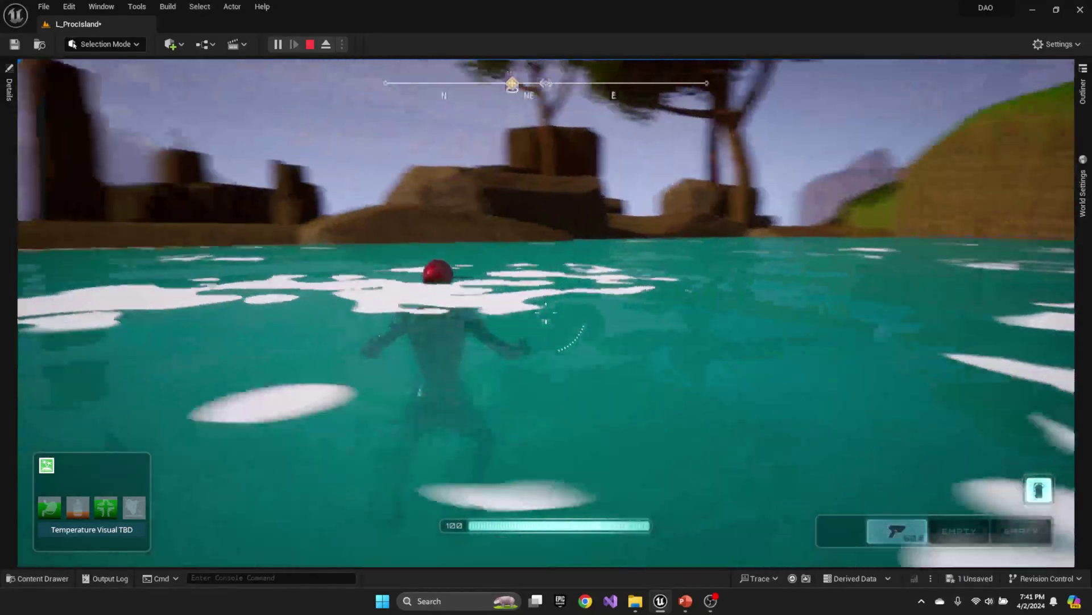
key(w)
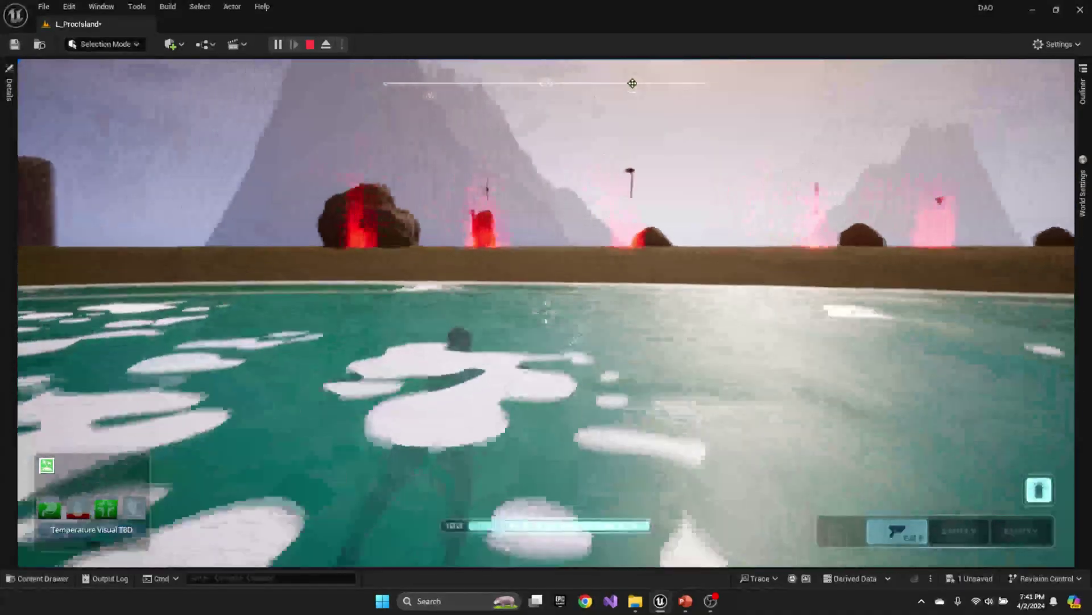
key(w)
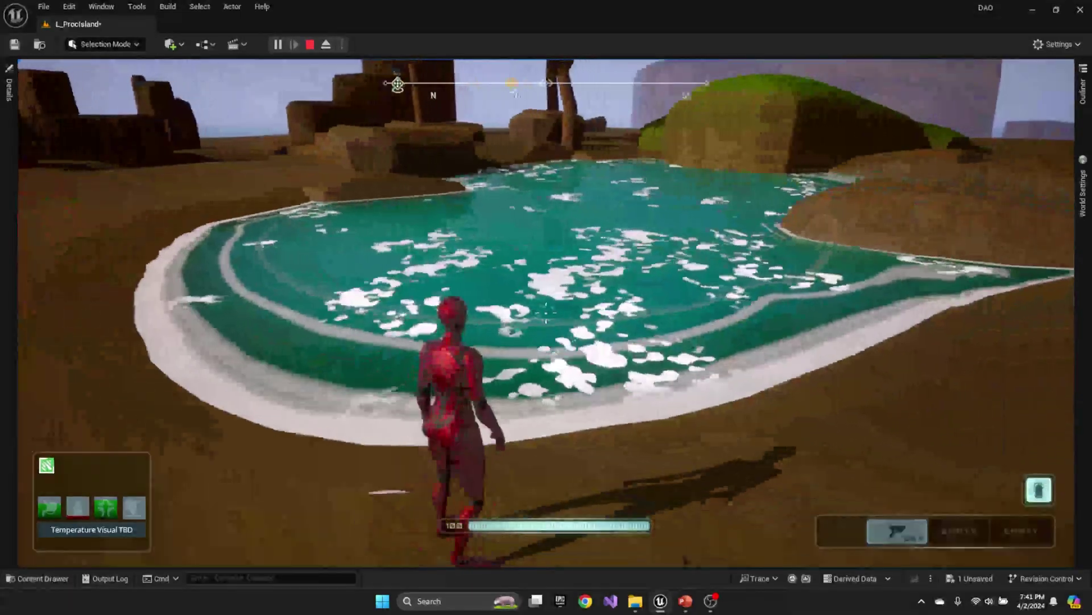
key(w)
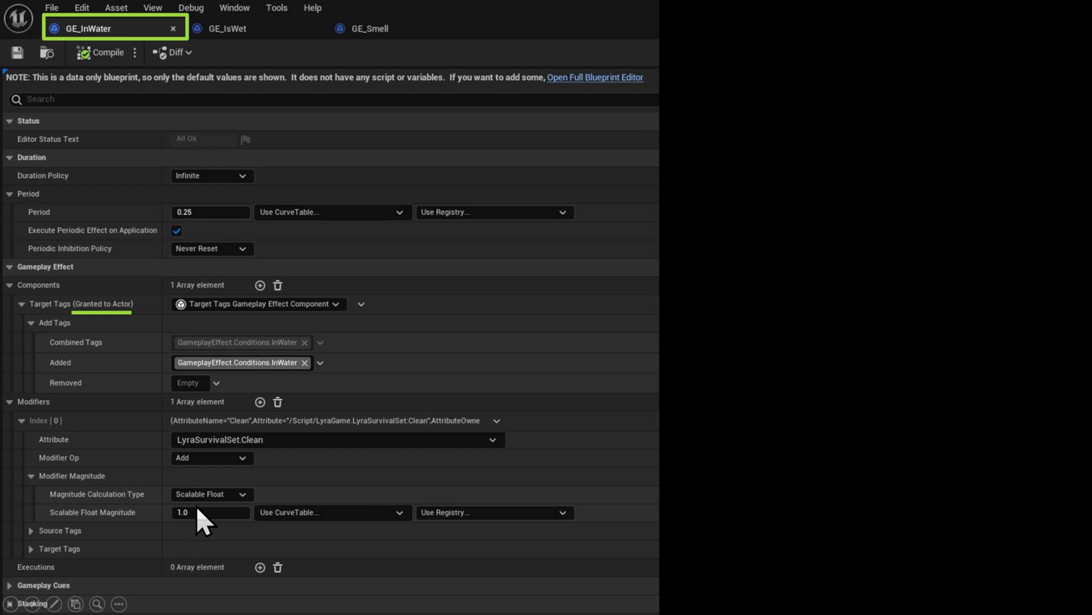
- Review the GE_IsWet gameplay effect's duration and granted tags, and open GE_Smell
click(228, 29)
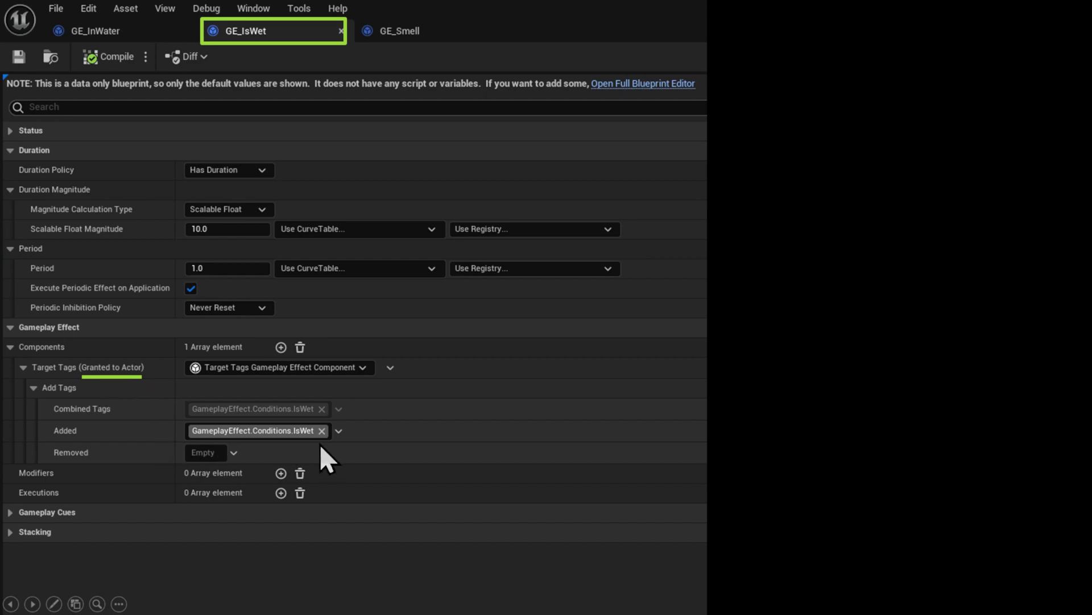
click(399, 31)
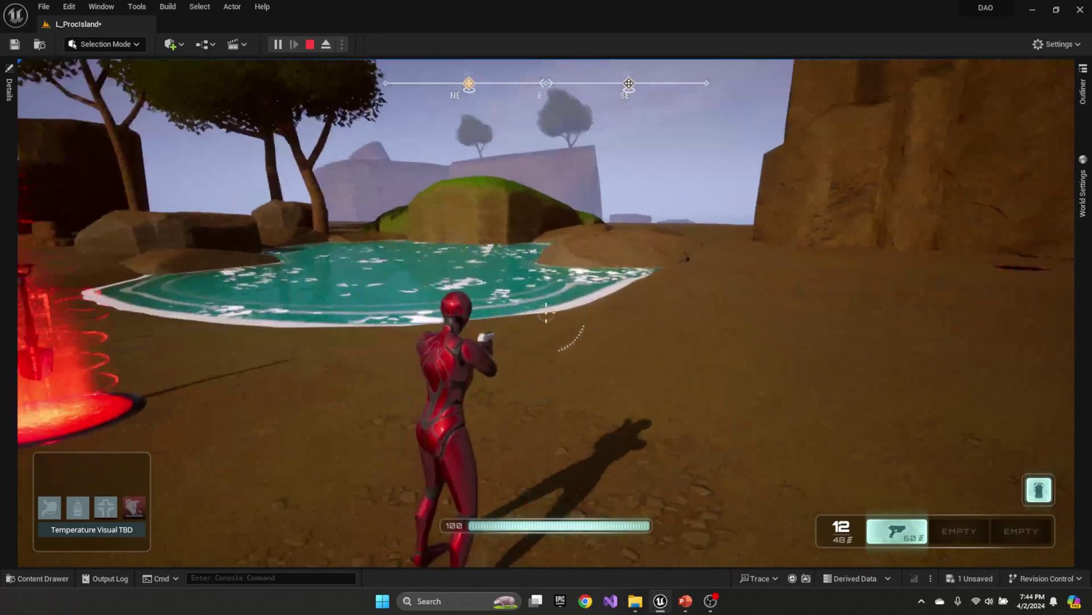
- Walk the character into the lake, back to shore and in again to test how water affects the smell status
key(w)
key(w)
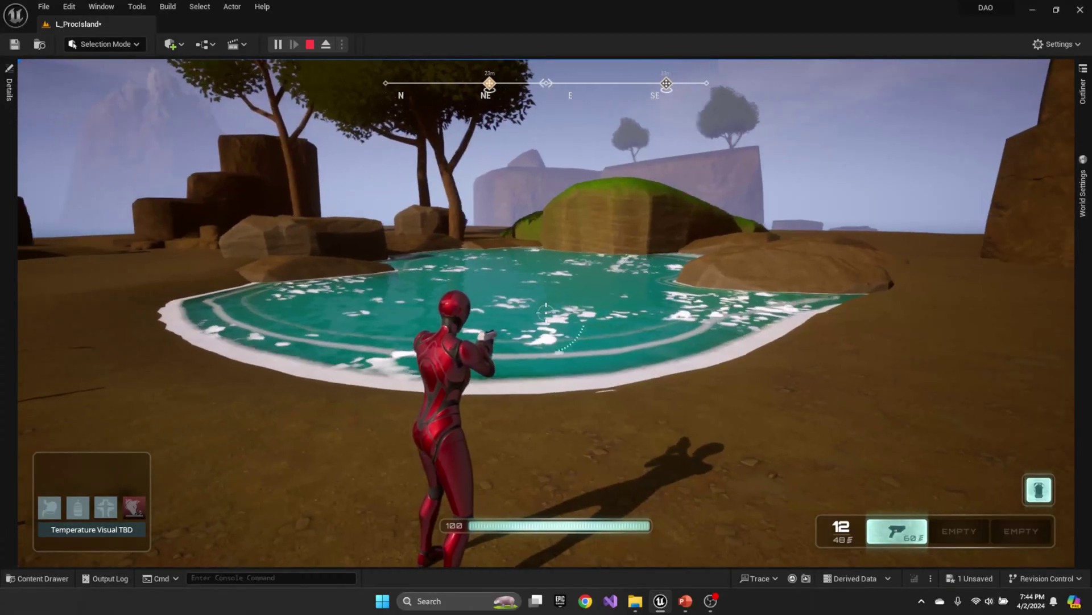
key(w)
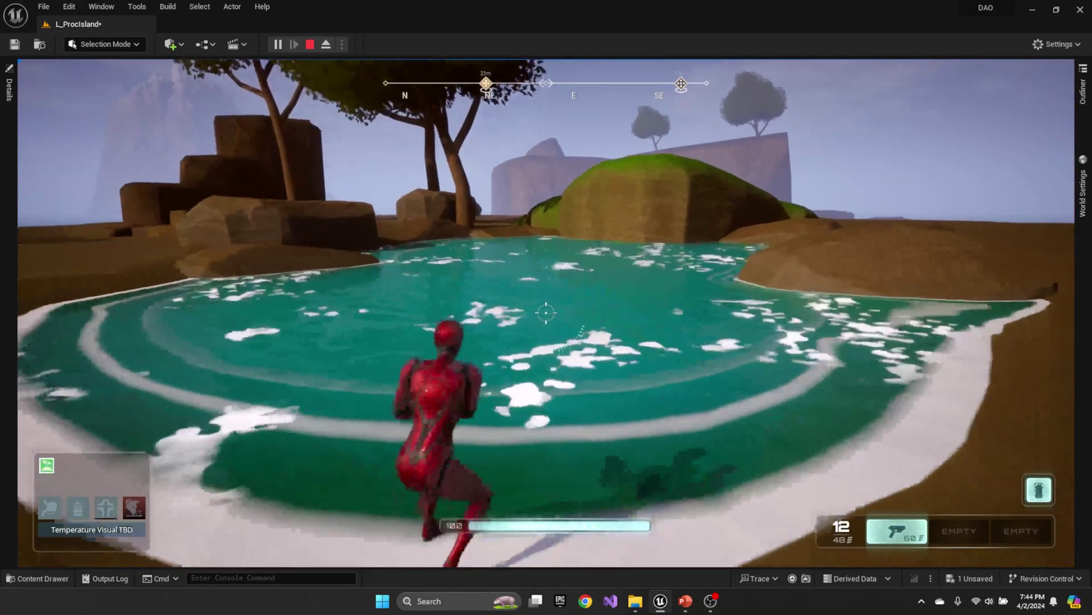
key(w)
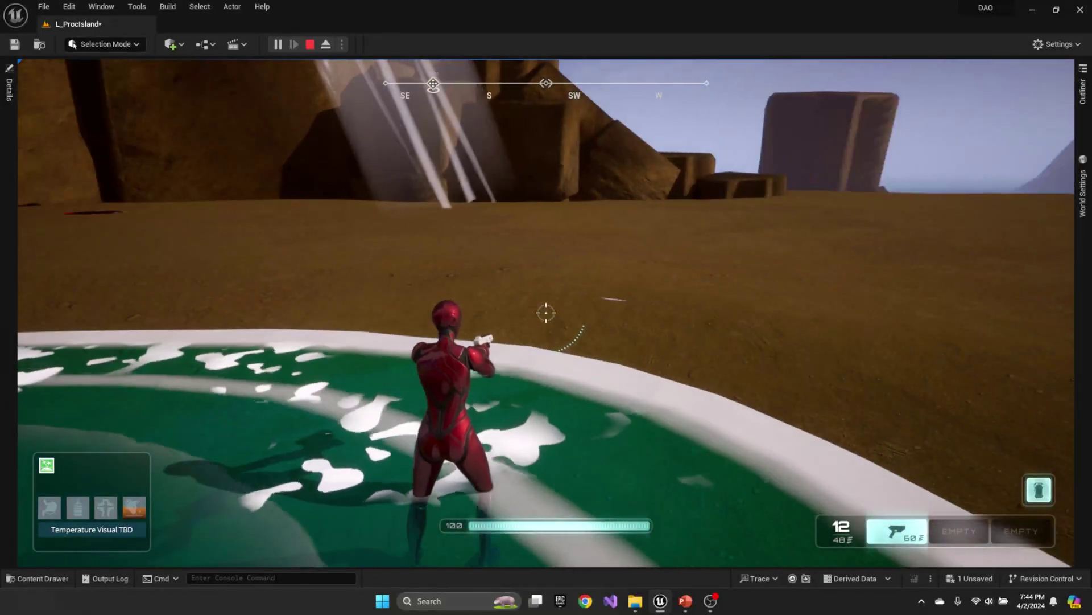
key(w)
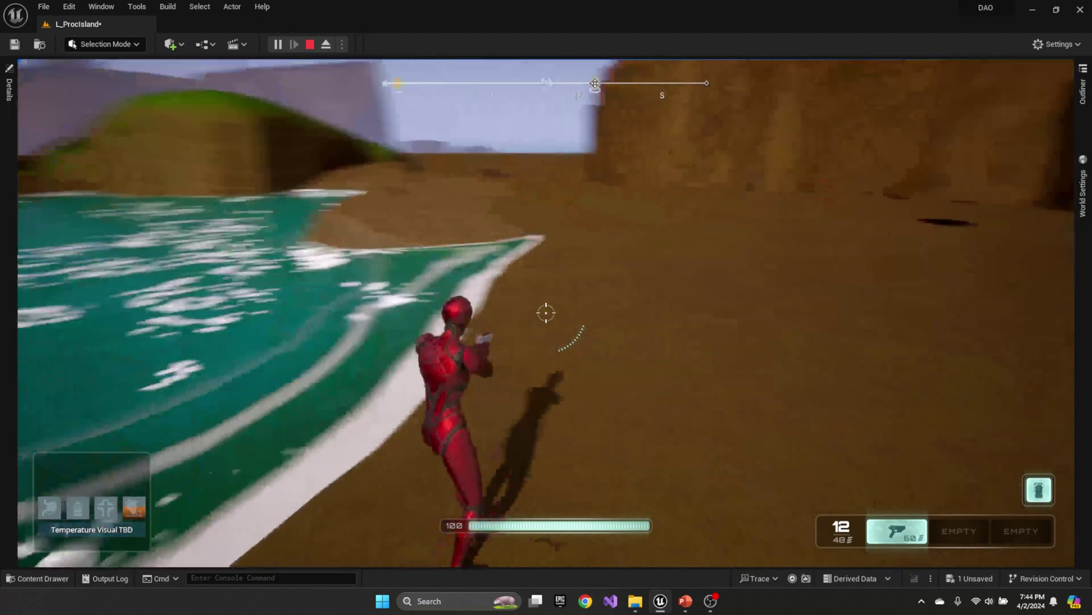
key(w)
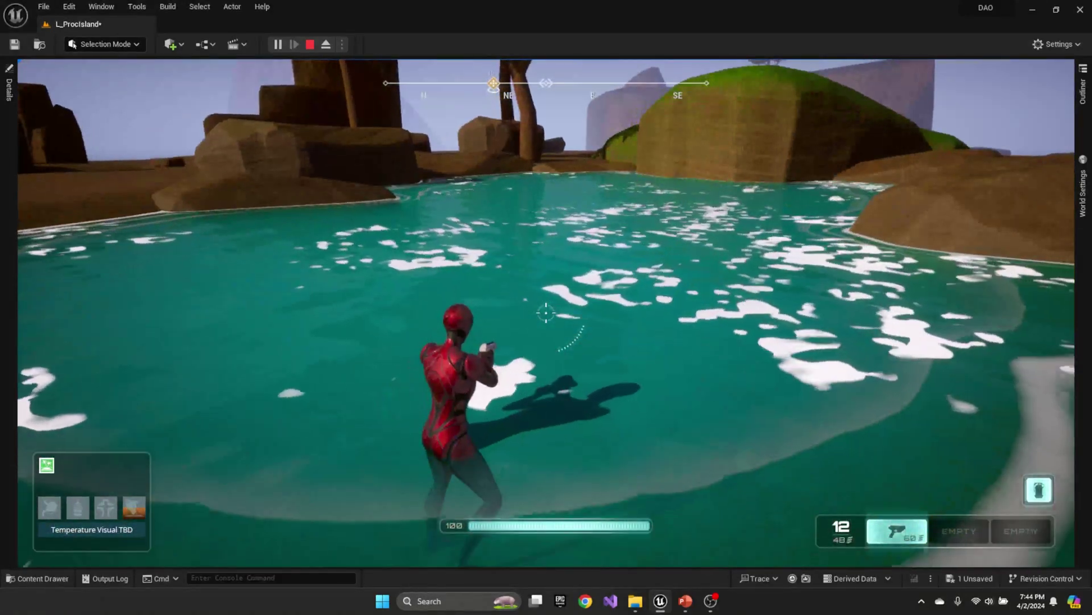
- Take the wet character out of the lake and run it to the lava pool to test the burning condition
key(w)
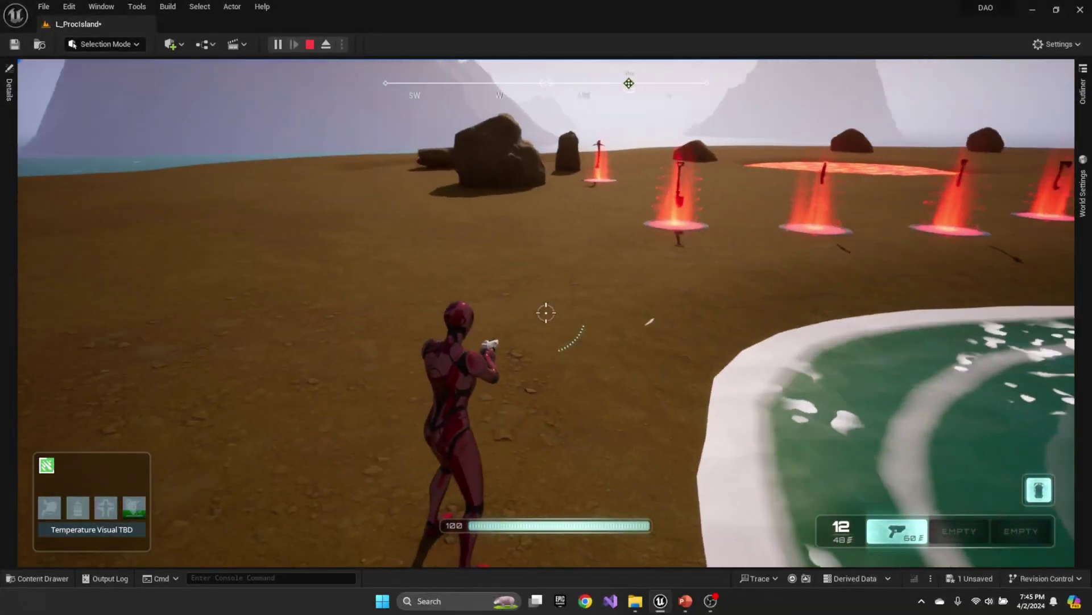
key(w)
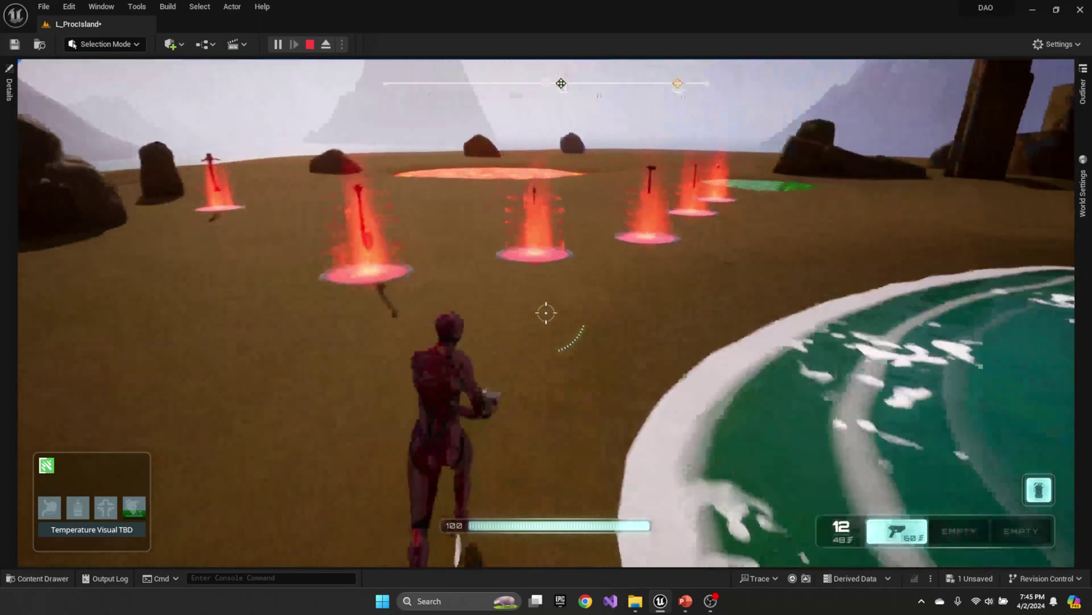
key(space)
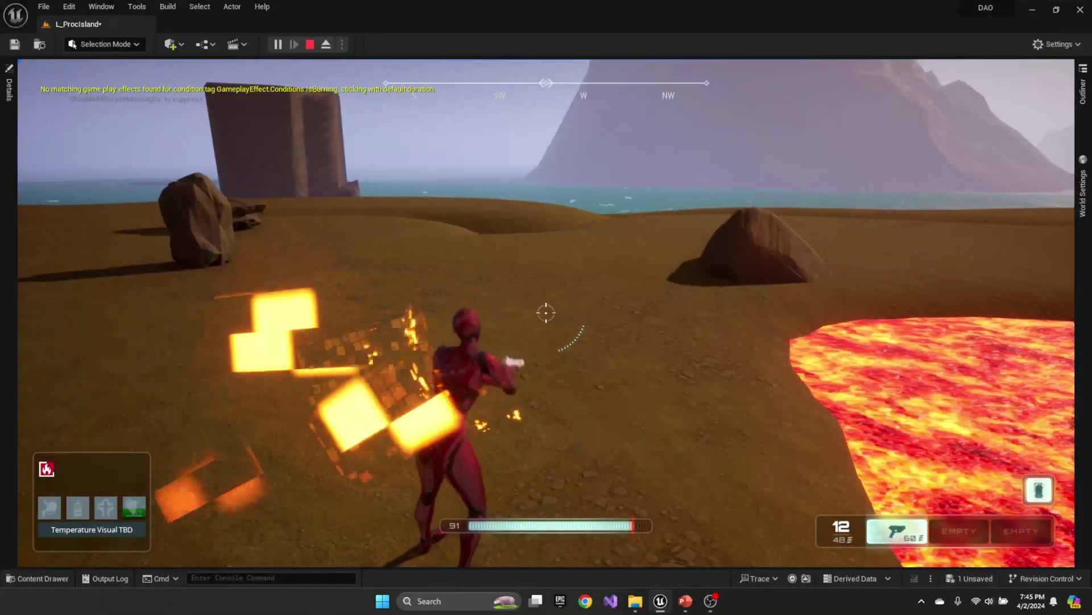
key(w)
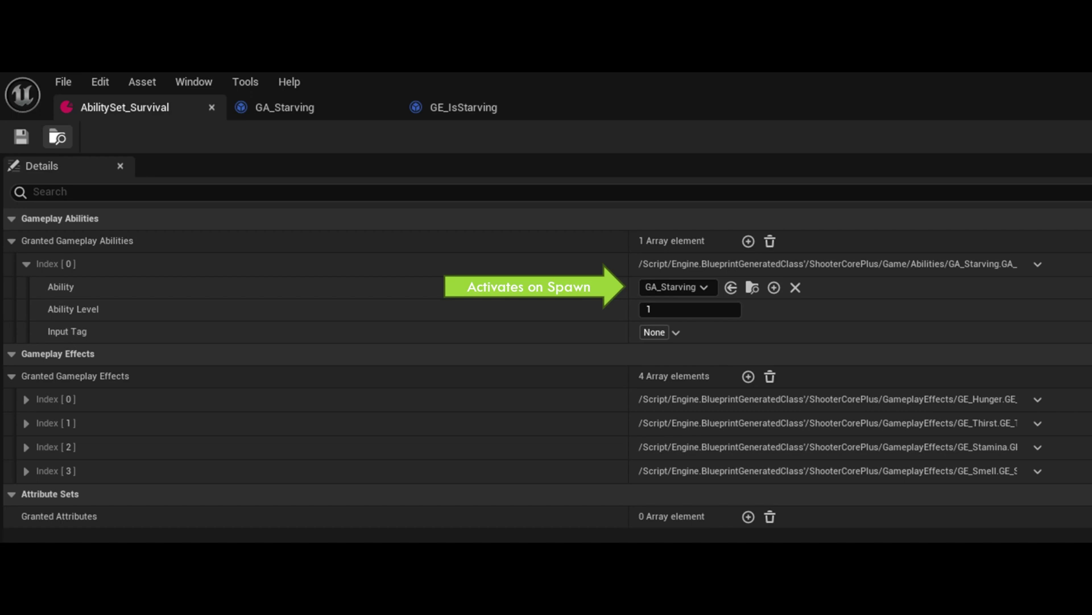
- Open the GA_Starving ability for review
click(265, 107)
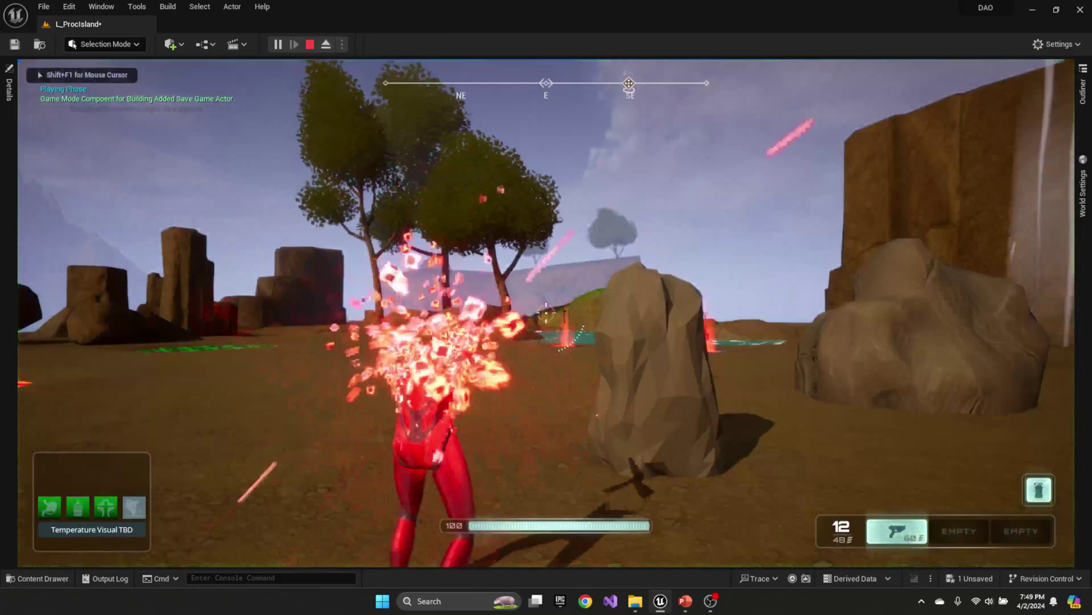
- Run the character from the spawn point toward the lake in the new play session
key(w)
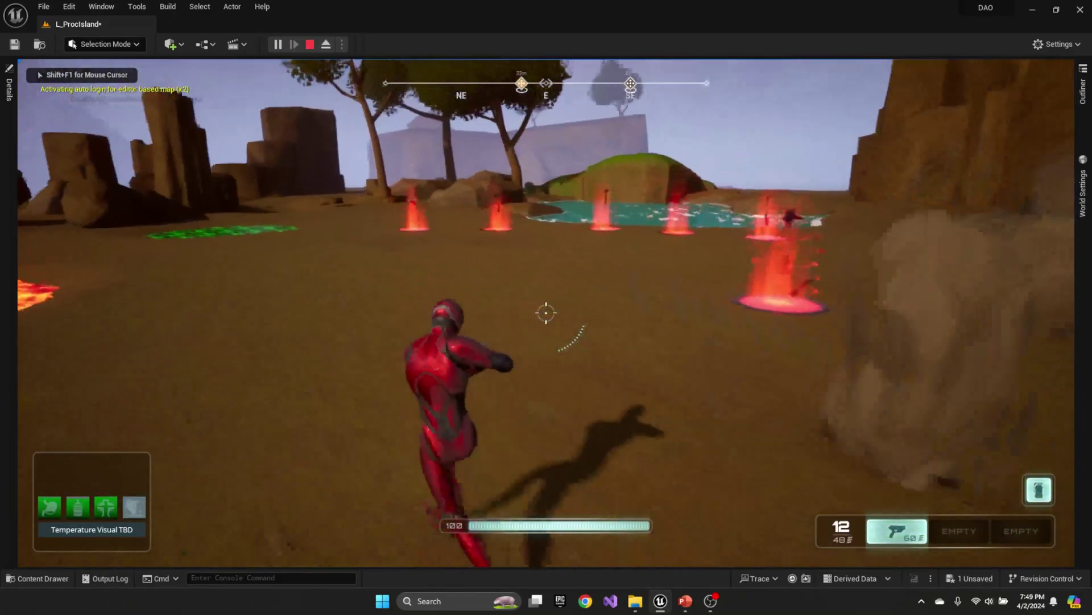